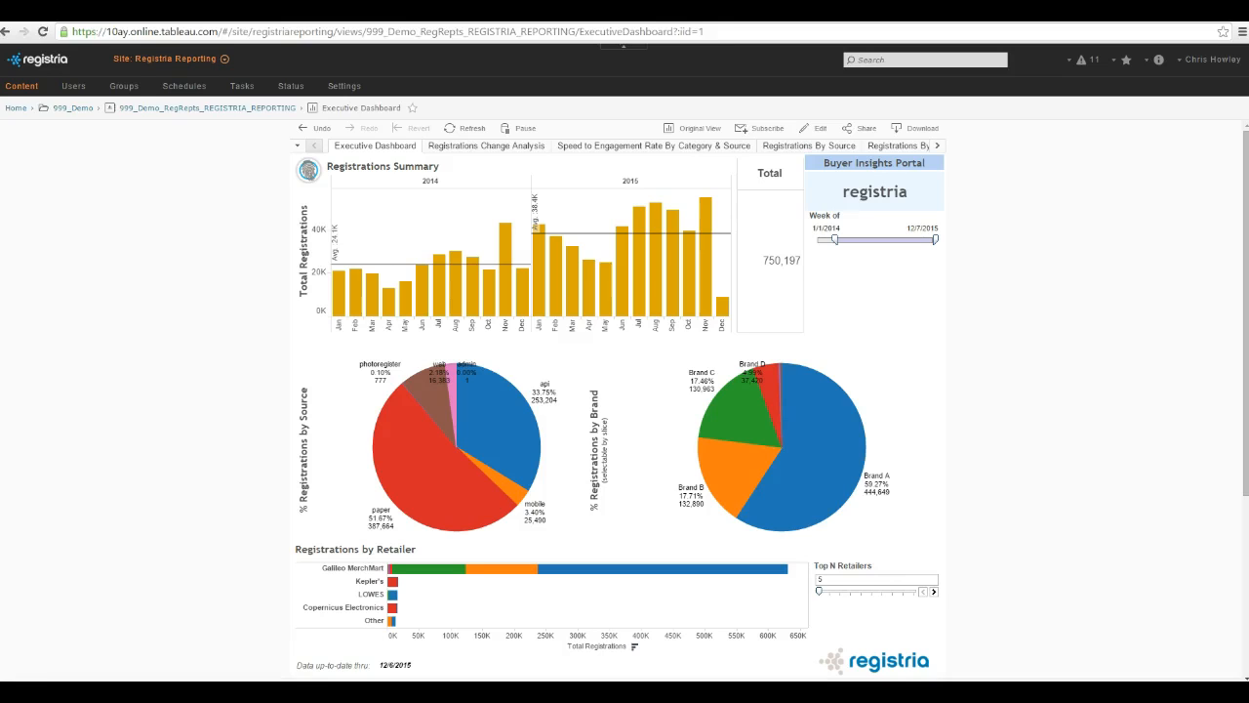
- Start the Week of range at 4/14/2014 and filter the dashboard to June 2015 in the registrations summary
{"action": "mouse_move", "coordinate": [562, 279]}
{"action": "left_click_drag", "start_coordinate": [831, 240], "coordinate": [850, 240]}
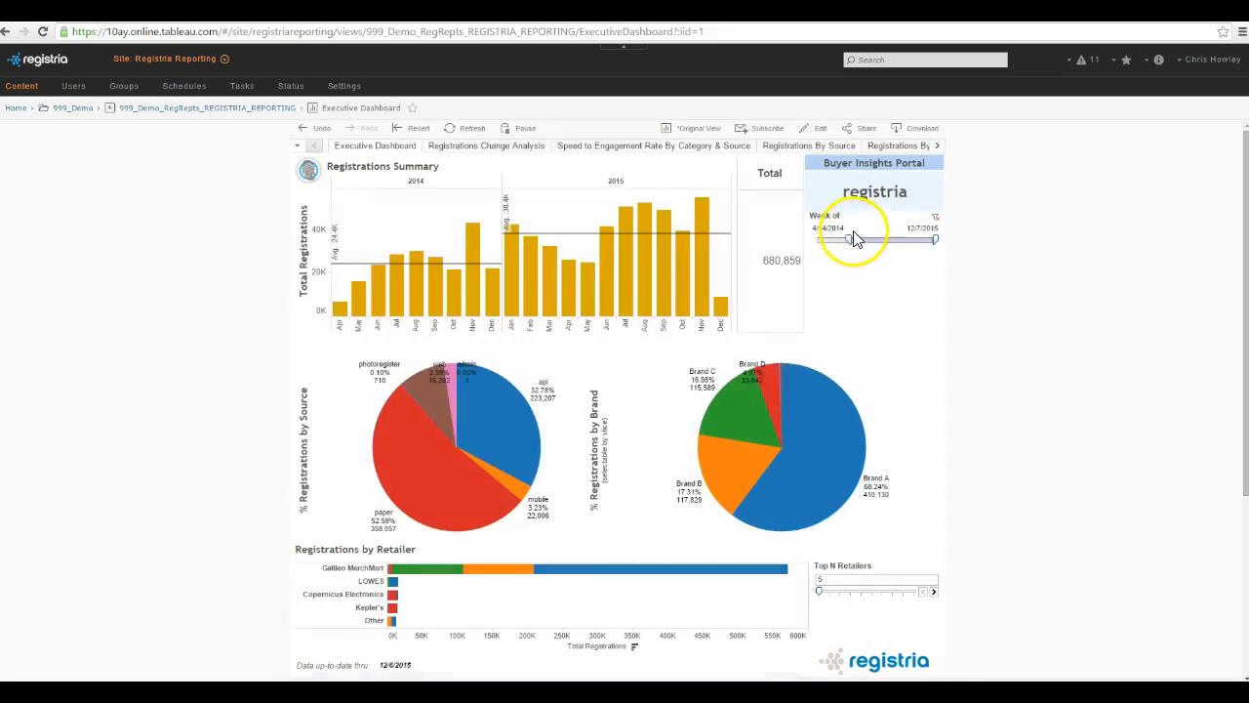
{"action": "mouse_move", "coordinate": [660, 277]}
{"action": "left_click", "coordinate": [605, 288]}
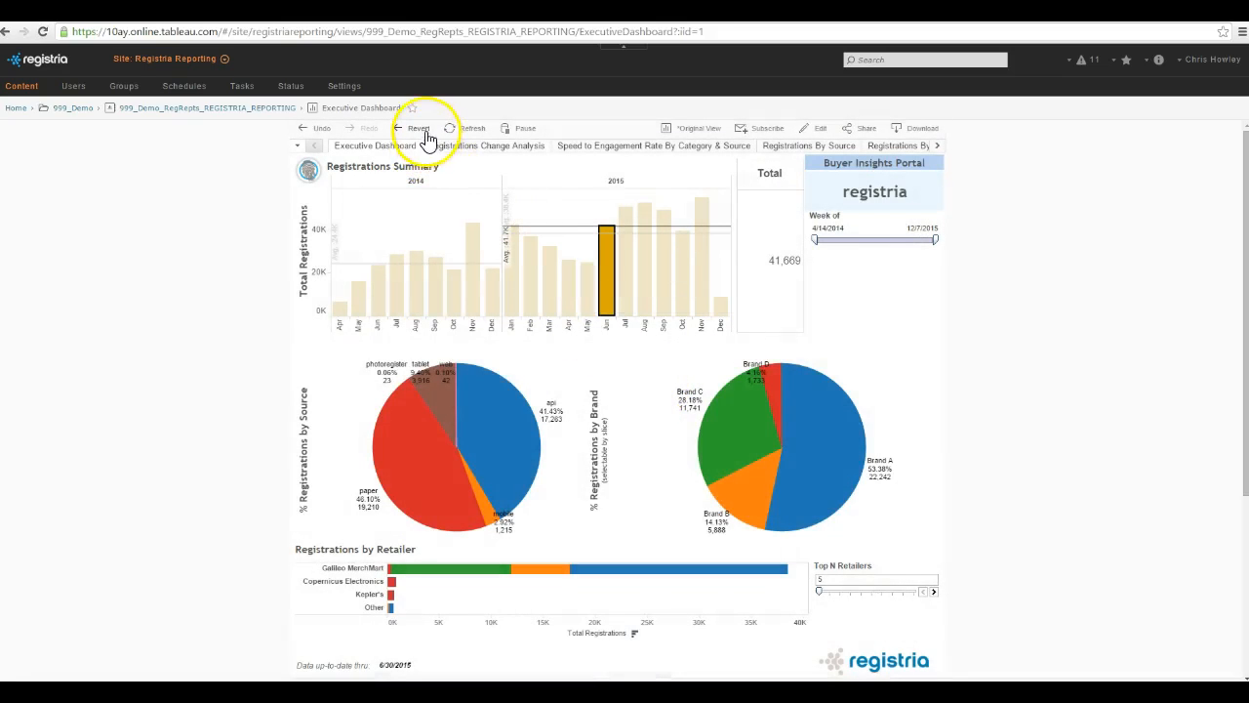
- Revert the date range and June 2015 filter to the dashboard's original state
{"action": "left_click", "coordinate": [369, 132]}
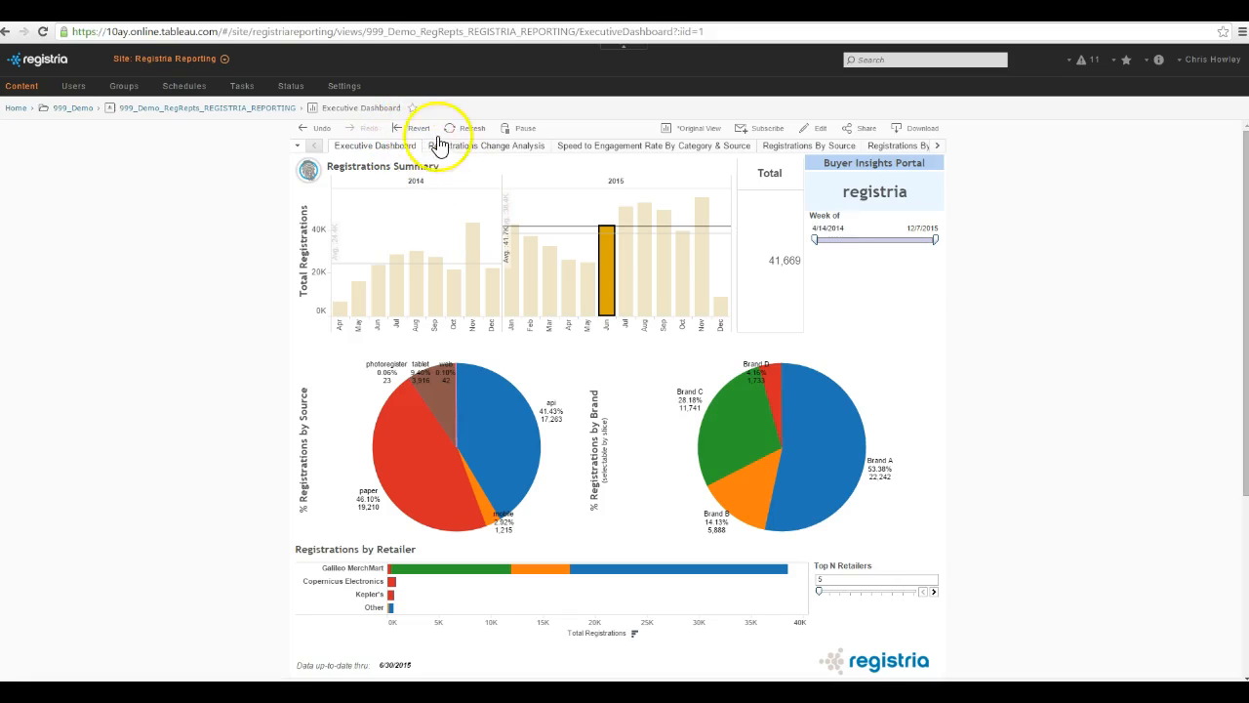
{"action": "left_click", "coordinate": [417, 128]}
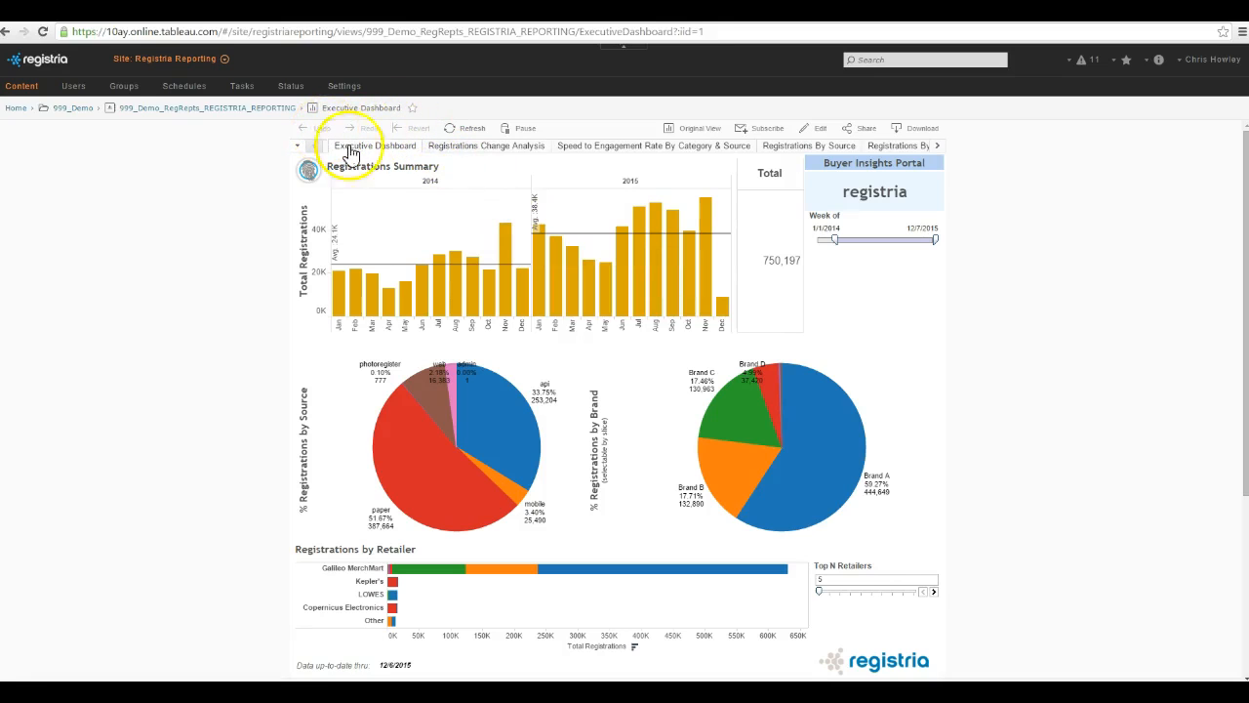
- Filter the dashboard to September 2014, and to November 2015 combined with Brand D
{"action": "left_click", "coordinate": [478, 299]}
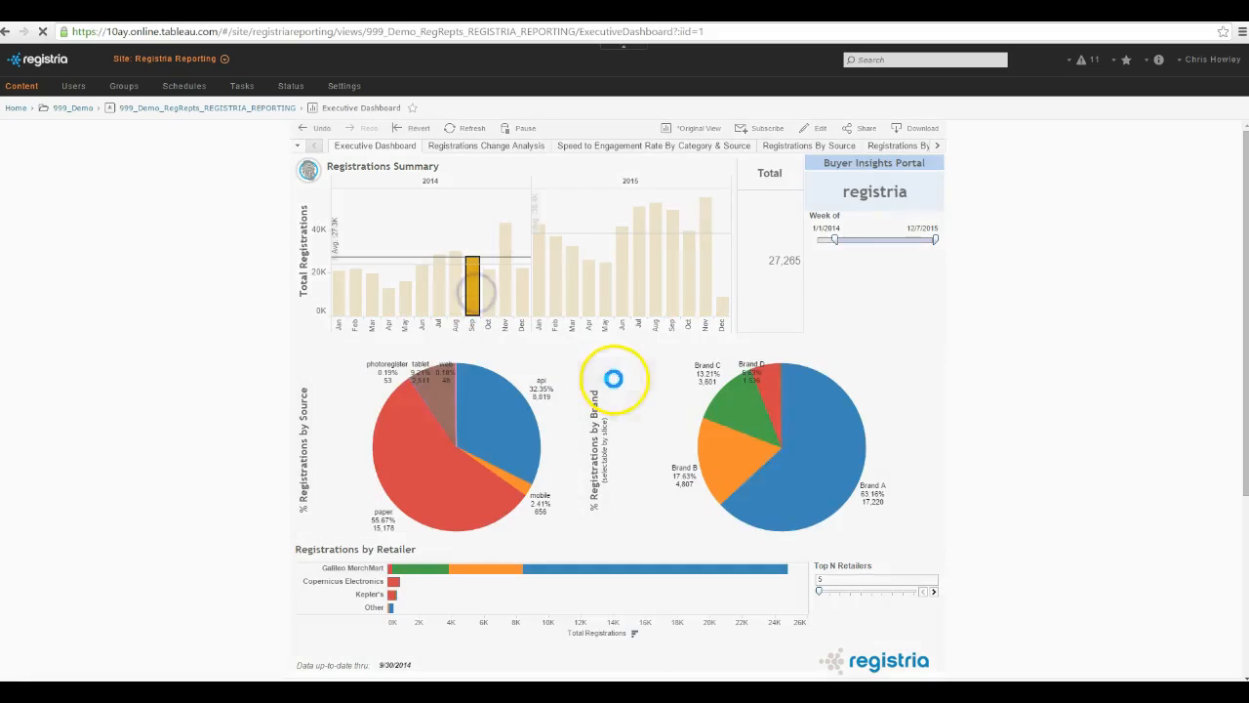
{"action": "left_click", "coordinate": [711, 310]}
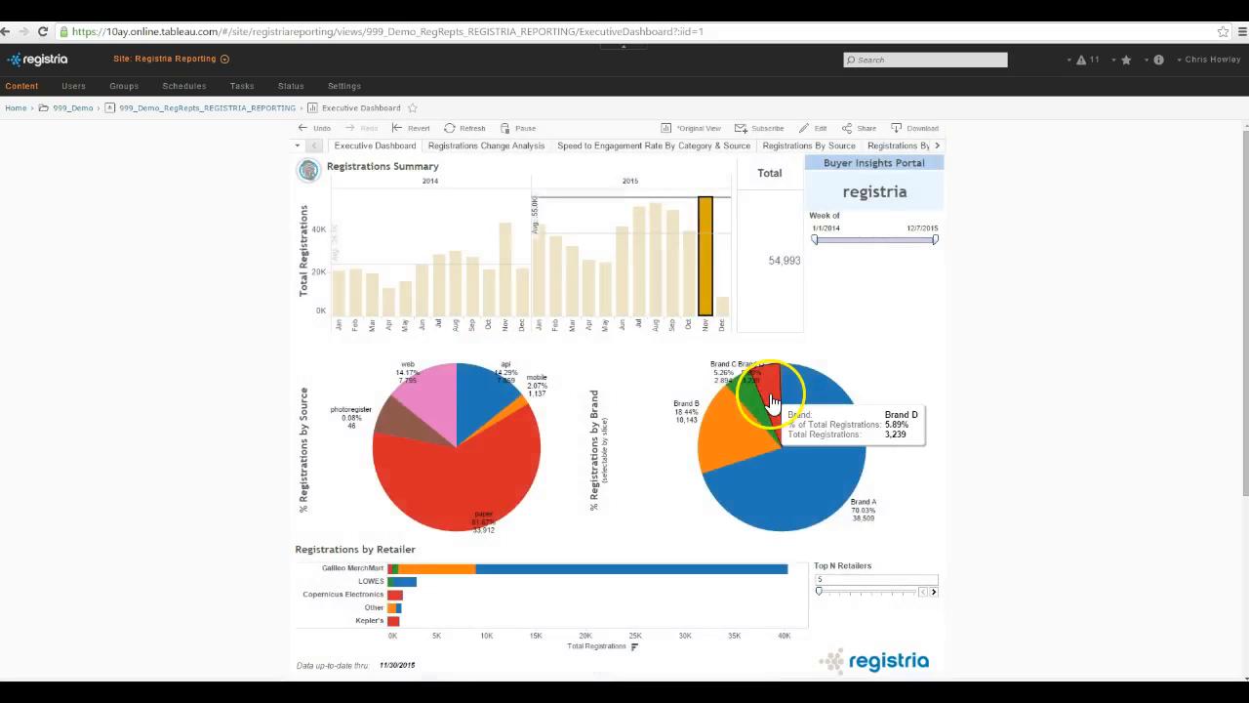
{"action": "left_click", "coordinate": [774, 422]}
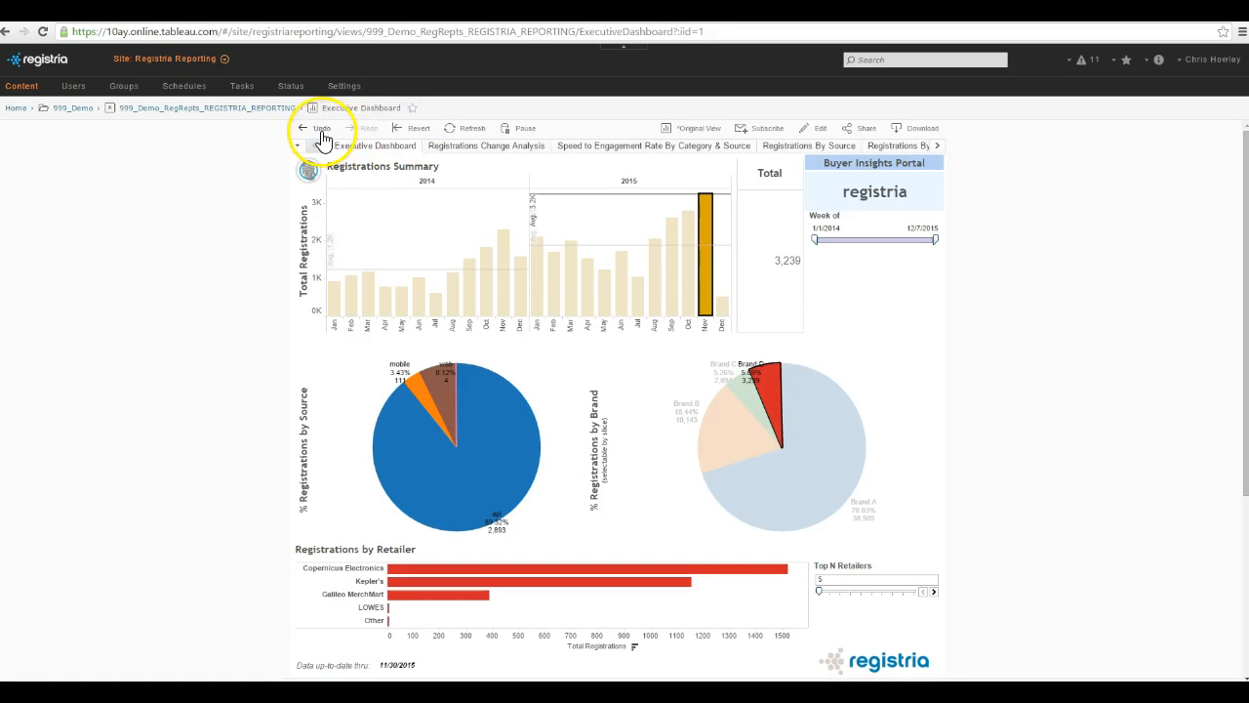
- Undo the last two filter selections and revert the dashboard to its original state
{"action": "left_click", "coordinate": [325, 140]}
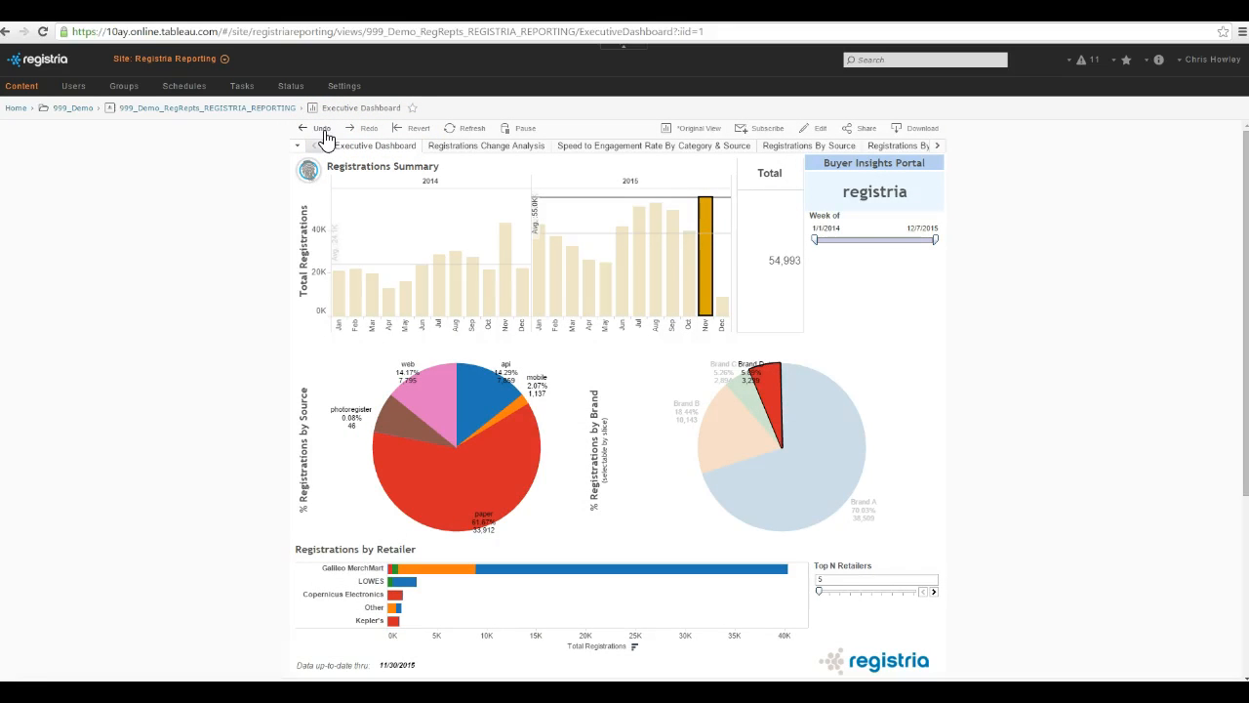
{"action": "left_click", "coordinate": [322, 132]}
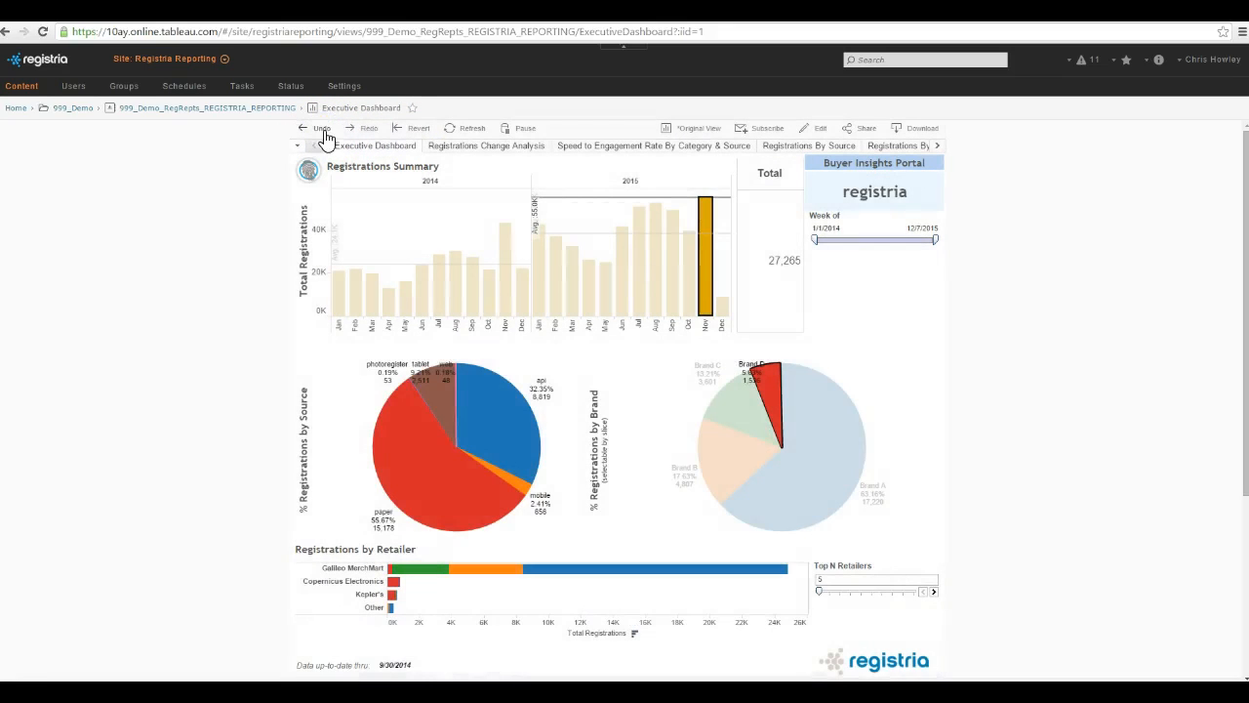
{"action": "left_click", "coordinate": [406, 134]}
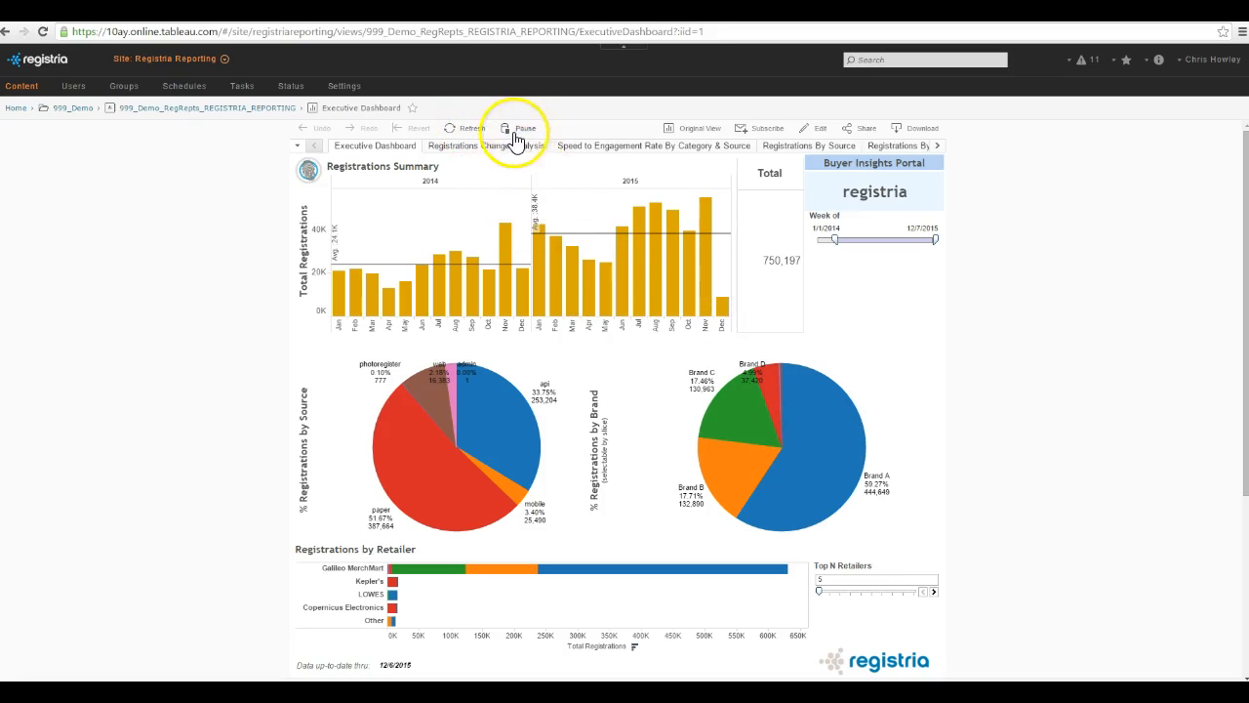
{"action": "mouse_move", "coordinate": [578, 259]}
{"action": "left_click", "coordinate": [525, 131]}
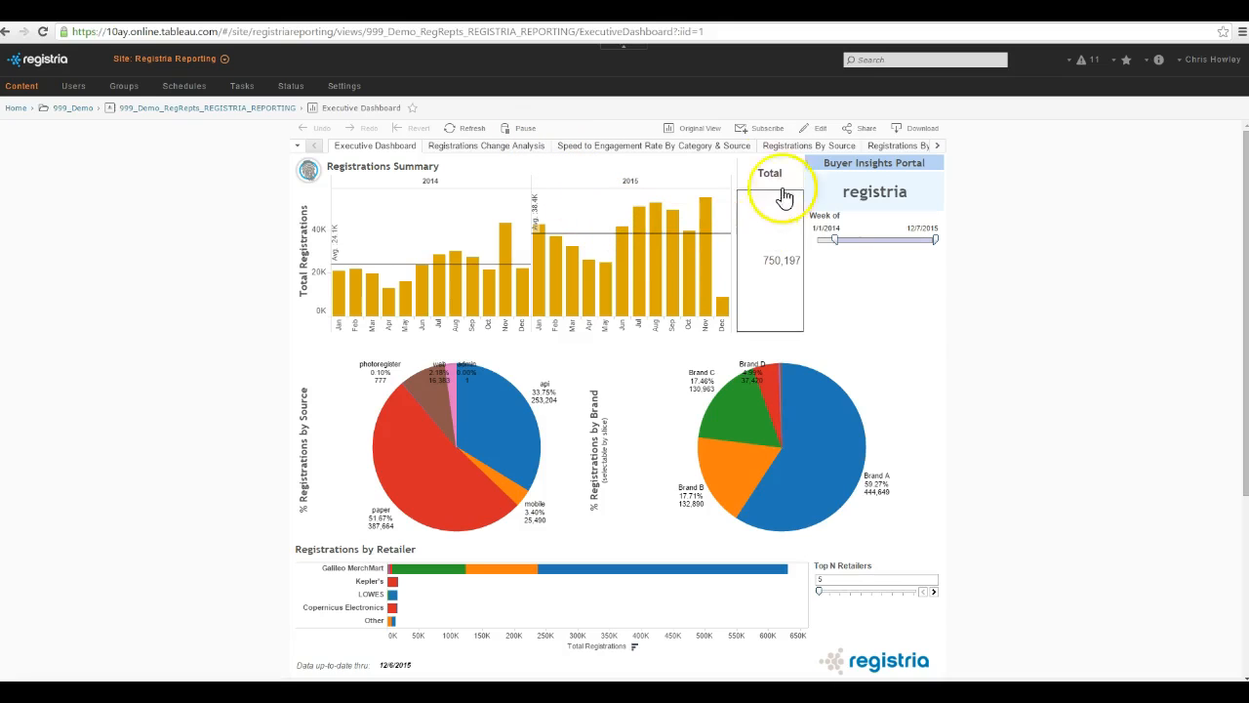
{"action": "left_click", "coordinate": [700, 128]}
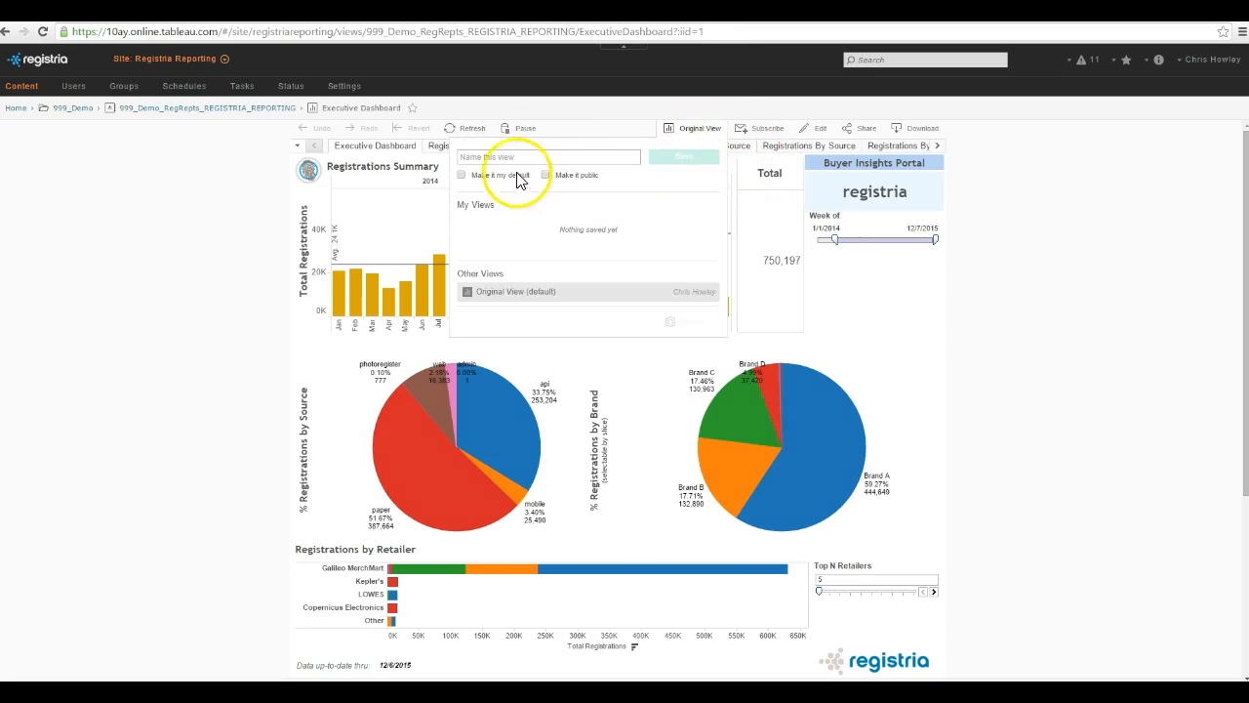
{"action": "left_click", "coordinate": [488, 158]}
{"action": "left_click", "coordinate": [695, 132]}
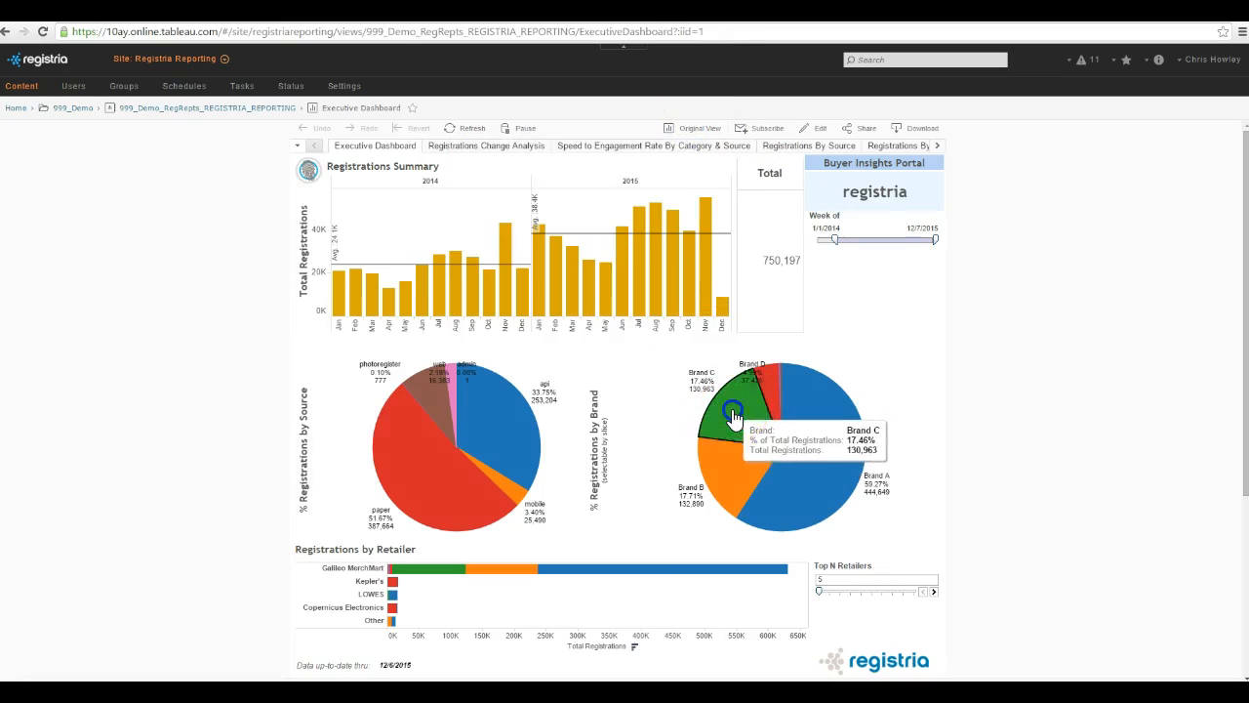
- Filter the dashboard to Brand C and save it as a custom view named "BrandC View", set as the default
{"action": "left_click", "coordinate": [738, 433]}
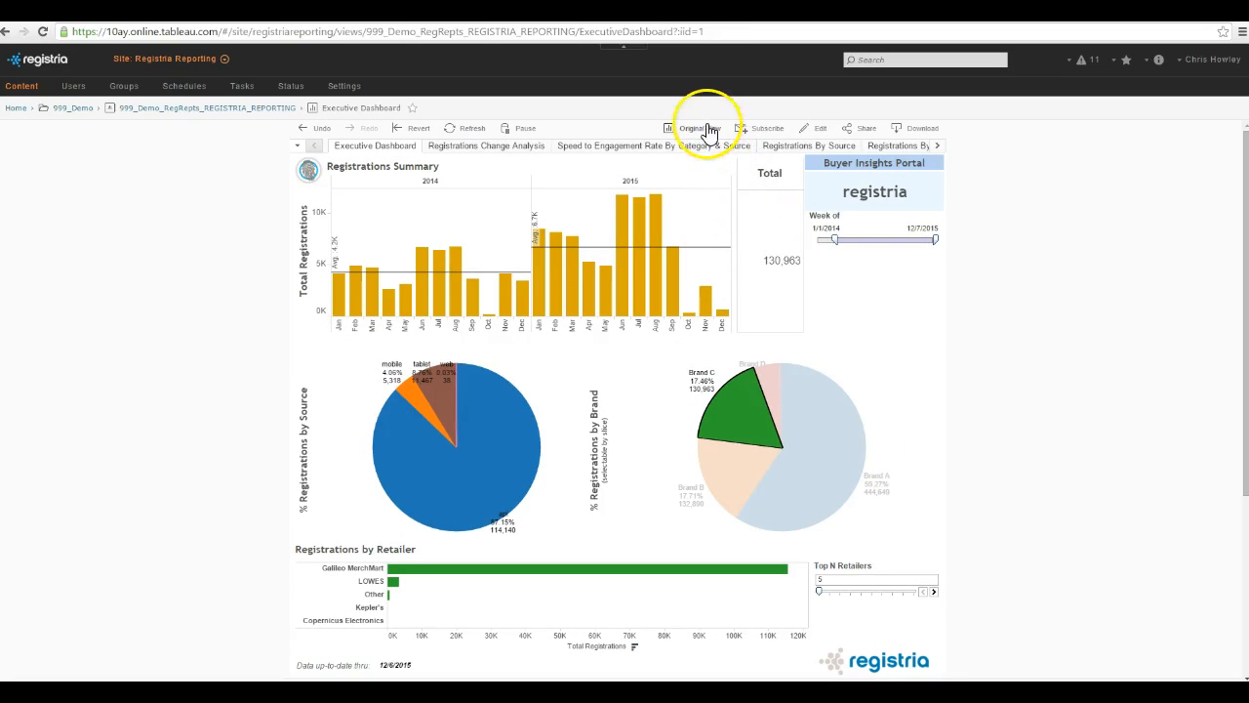
{"action": "left_click", "coordinate": [706, 129]}
{"action": "left_click", "coordinate": [527, 159]}
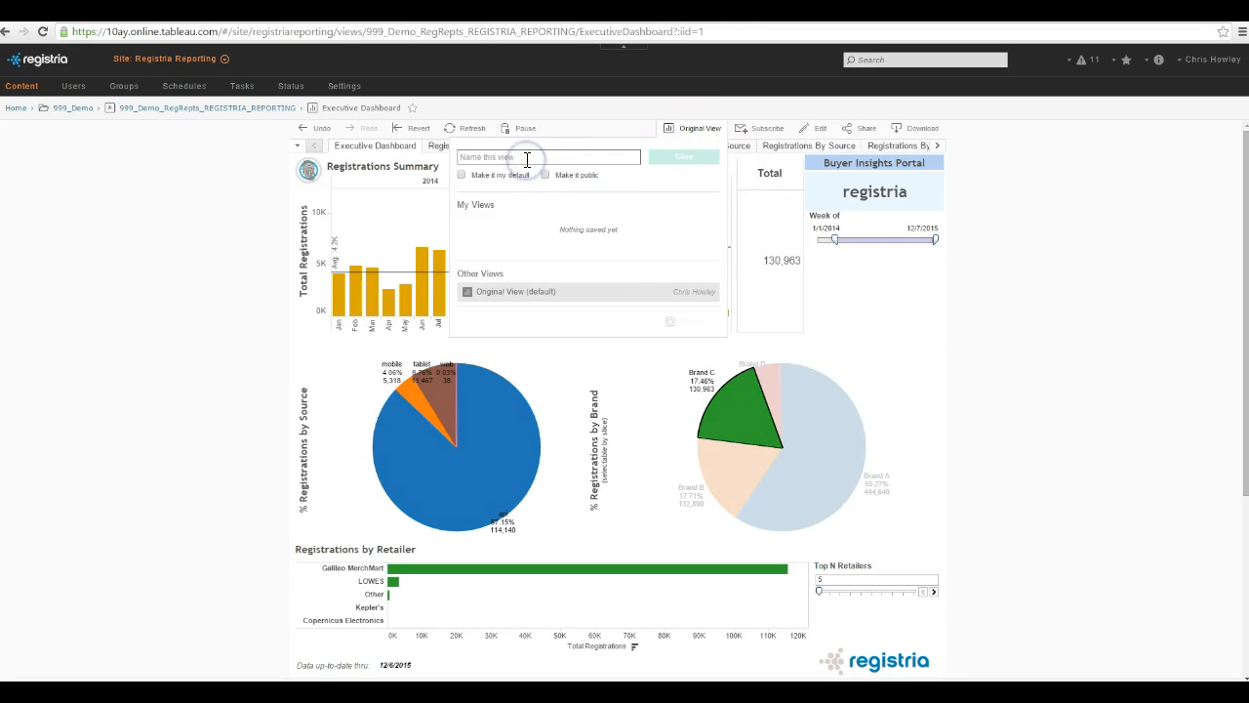
{"action": "type", "text": "BrandC View"}
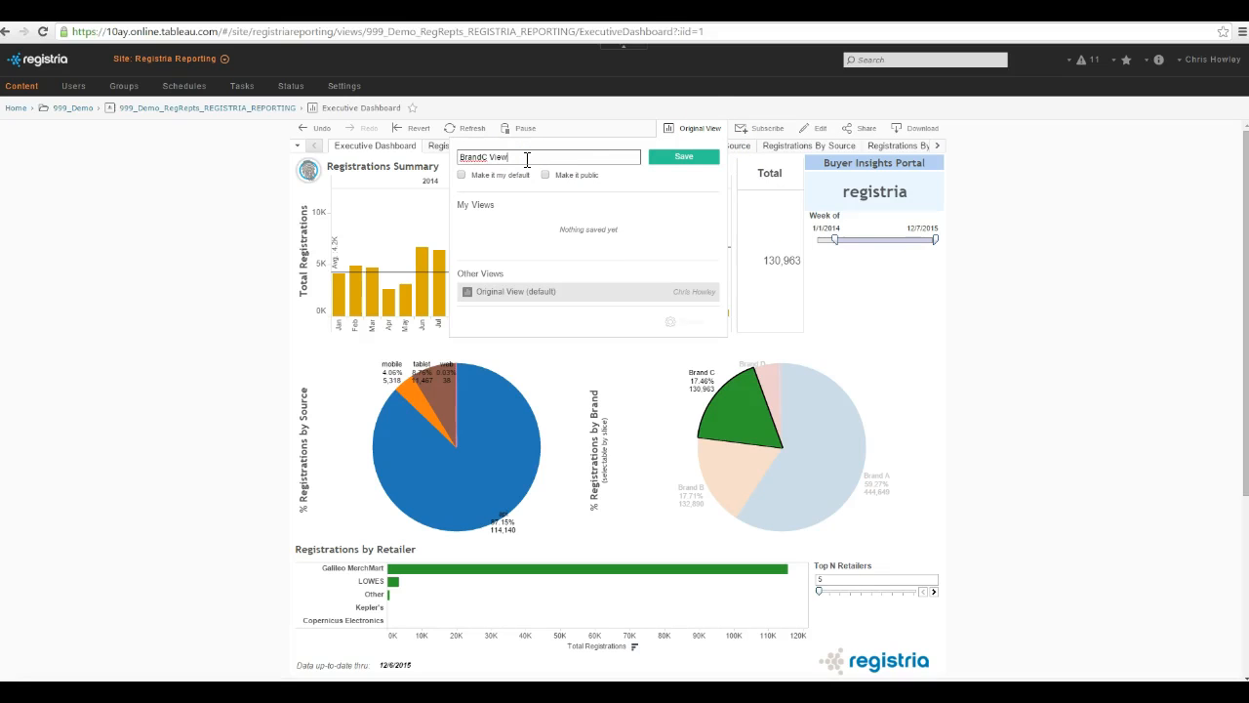
{"action": "left_click", "coordinate": [462, 178]}
{"action": "left_click", "coordinate": [462, 177]}
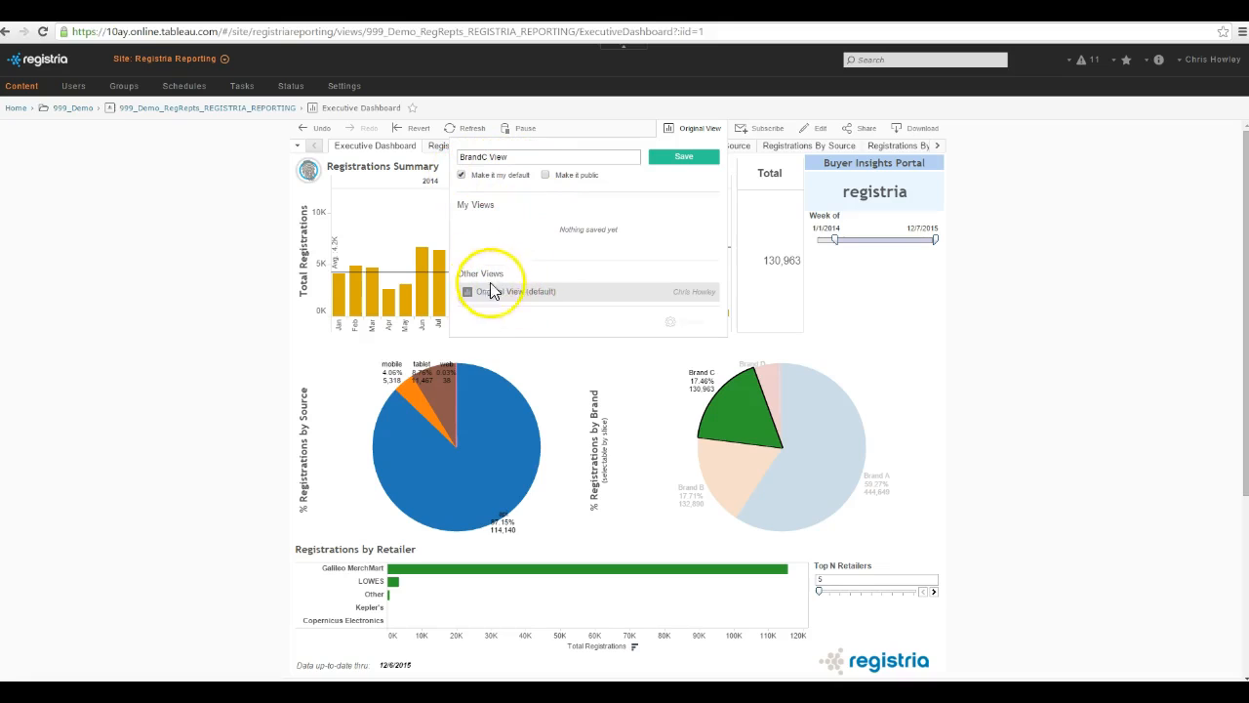
{"action": "left_click", "coordinate": [677, 158]}
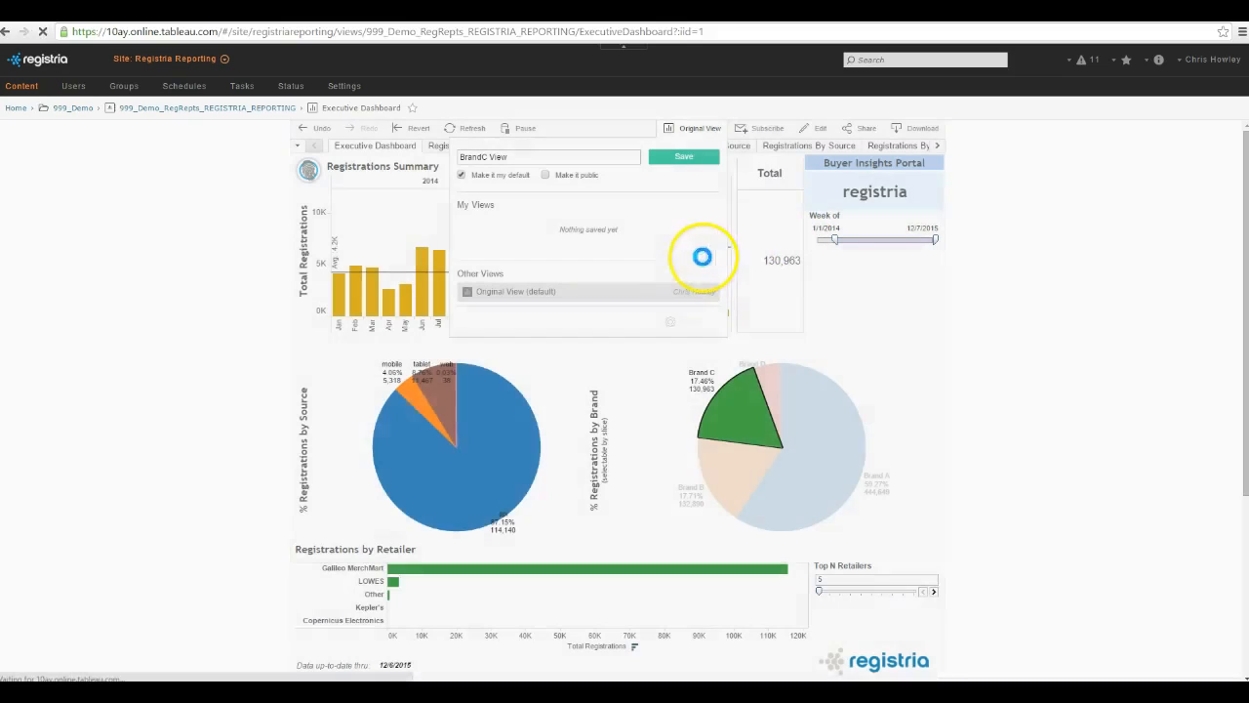
- Switch the dashboard from the saved BrandC View back to the Original View
{"action": "left_click", "coordinate": [696, 129]}
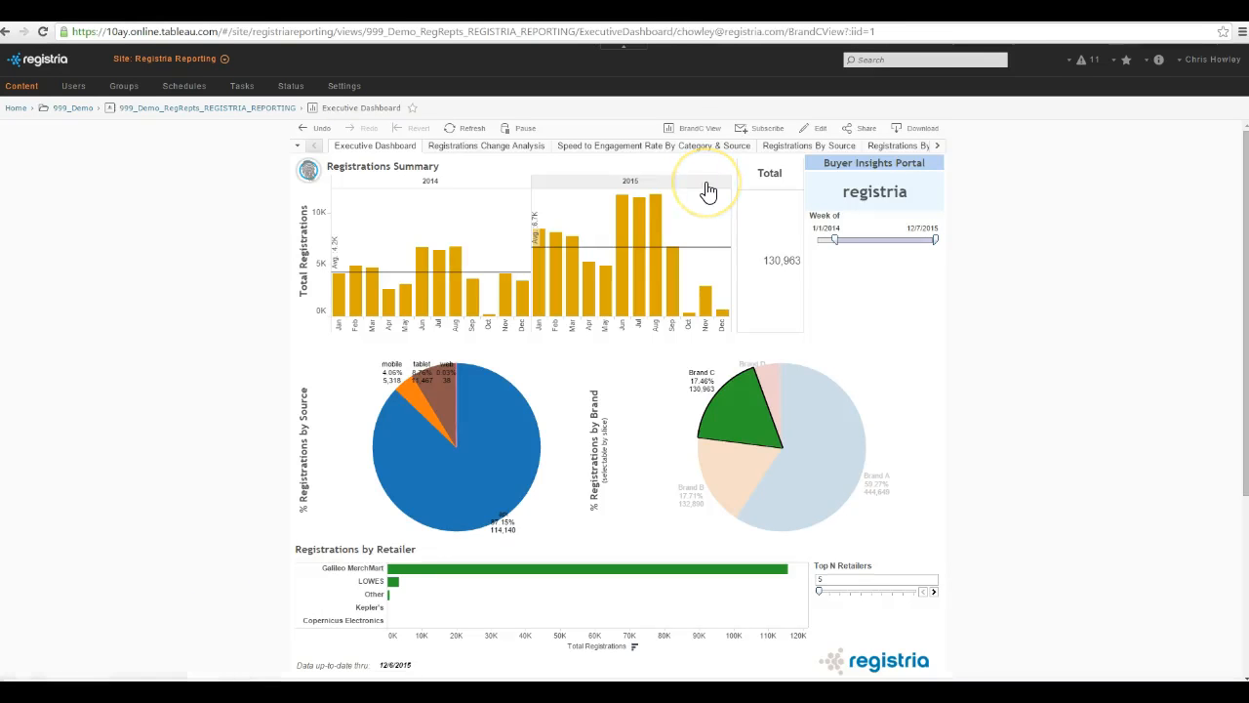
{"action": "left_click", "coordinate": [706, 133]}
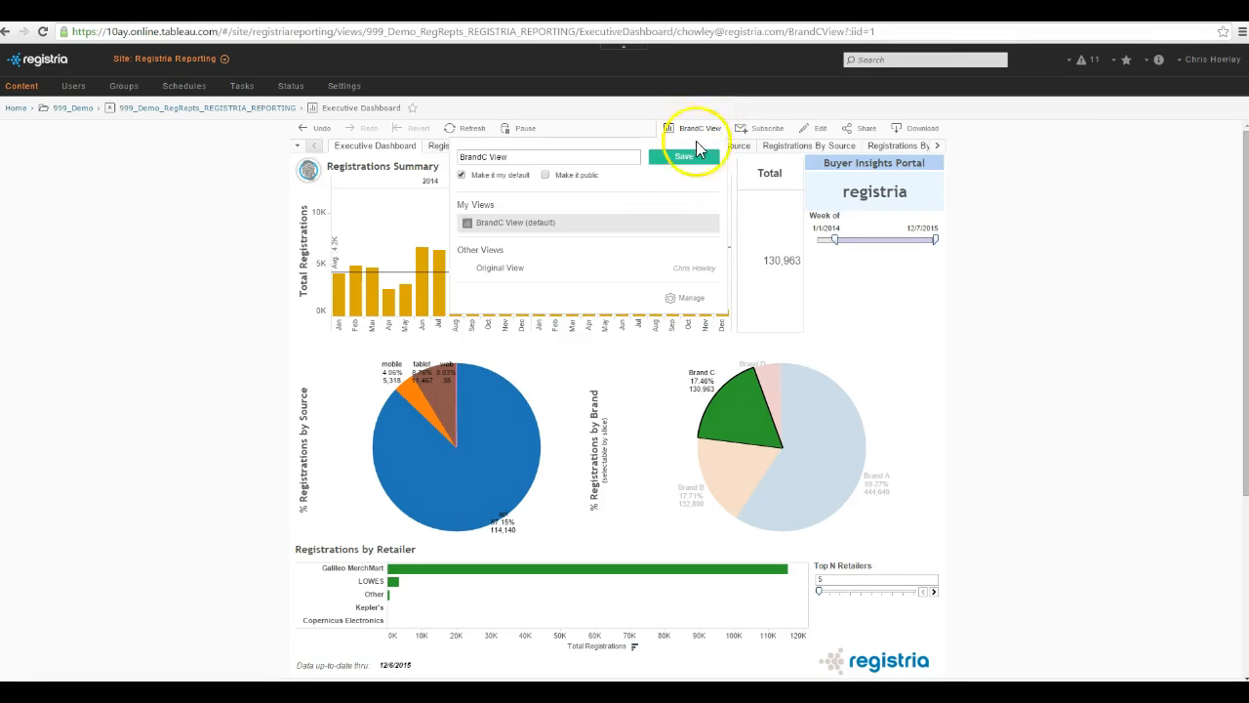
{"action": "left_click", "coordinate": [508, 267]}
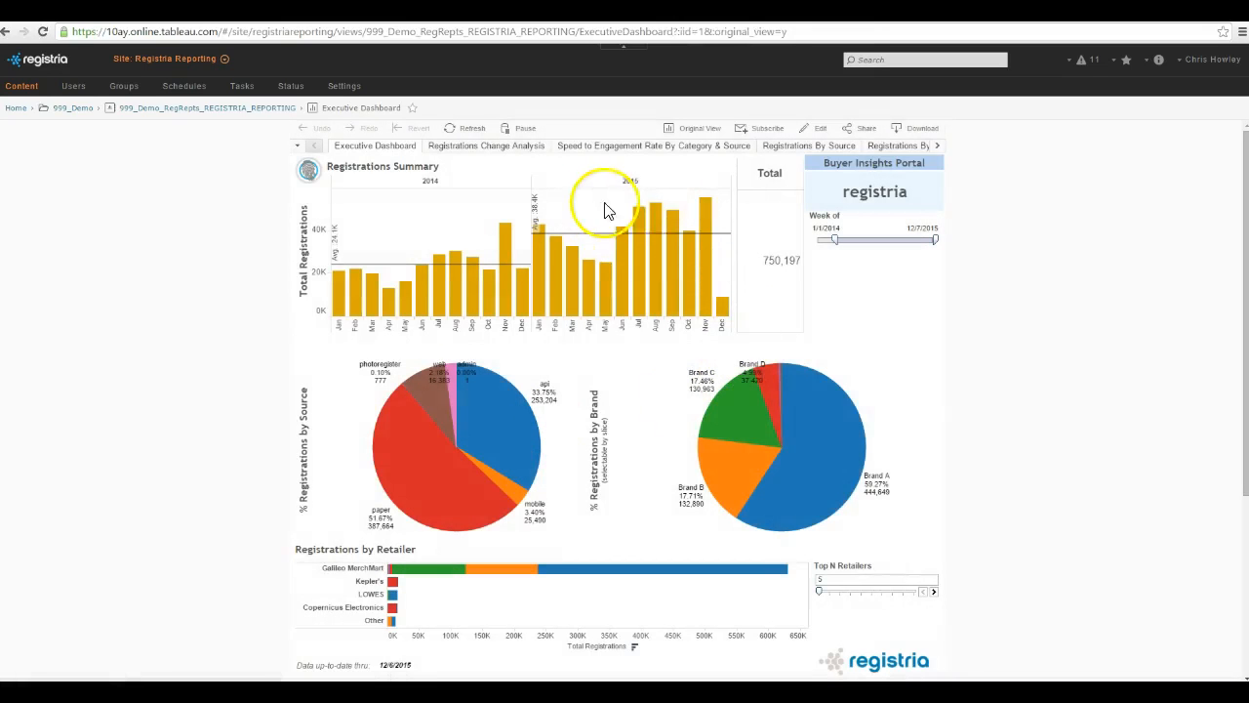
- Examine the subscription options for this view, and its sharing embed code and link
{"action": "left_click", "coordinate": [764, 127]}
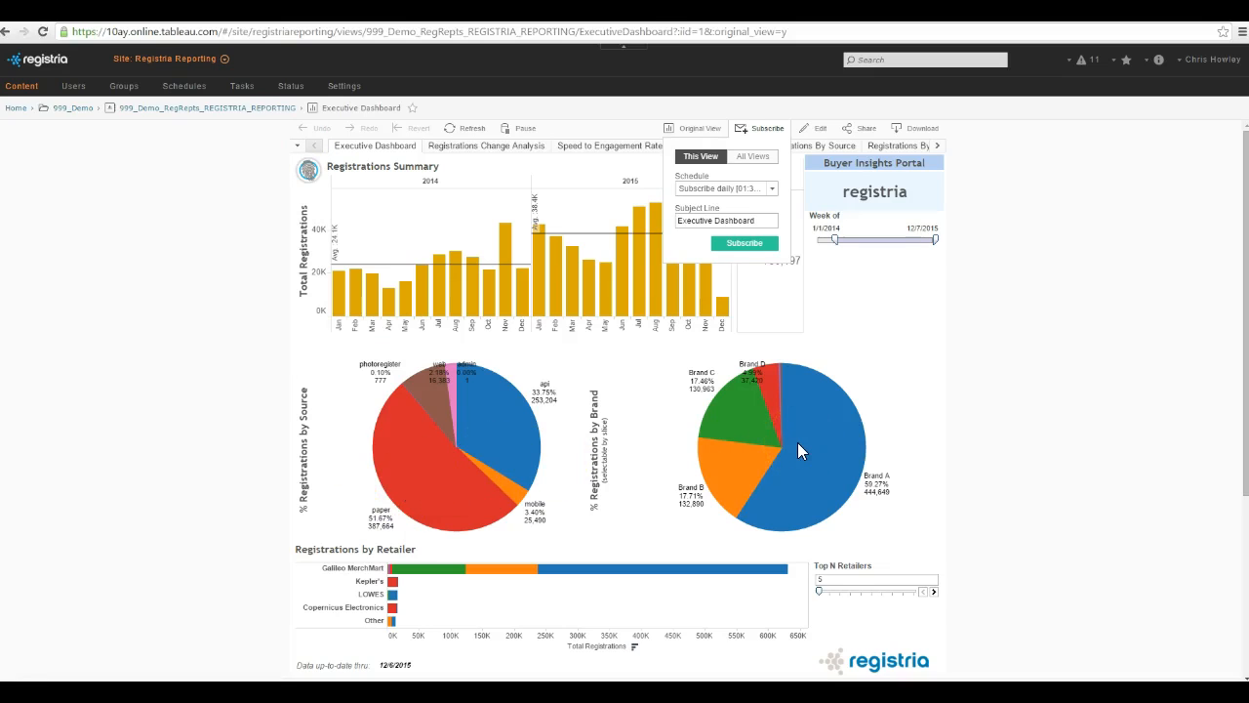
{"action": "left_click", "coordinate": [759, 127]}
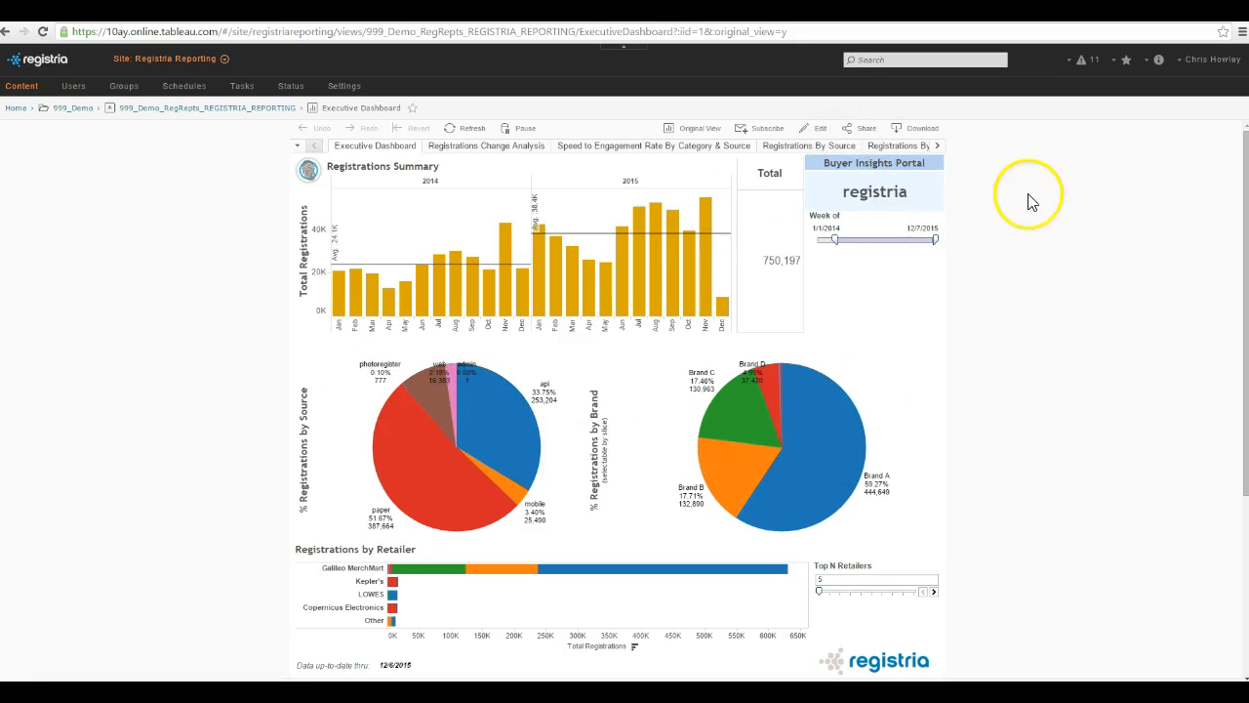
{"action": "left_click", "coordinate": [863, 129]}
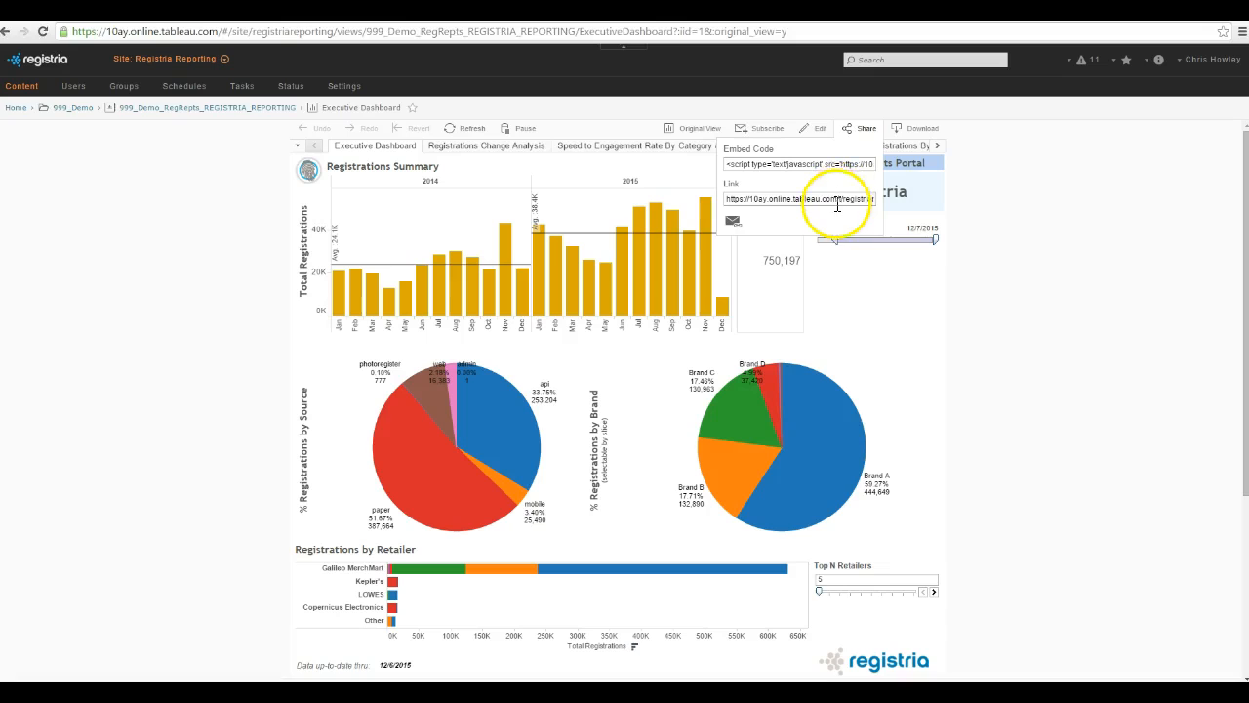
{"action": "left_click", "coordinate": [861, 127]}
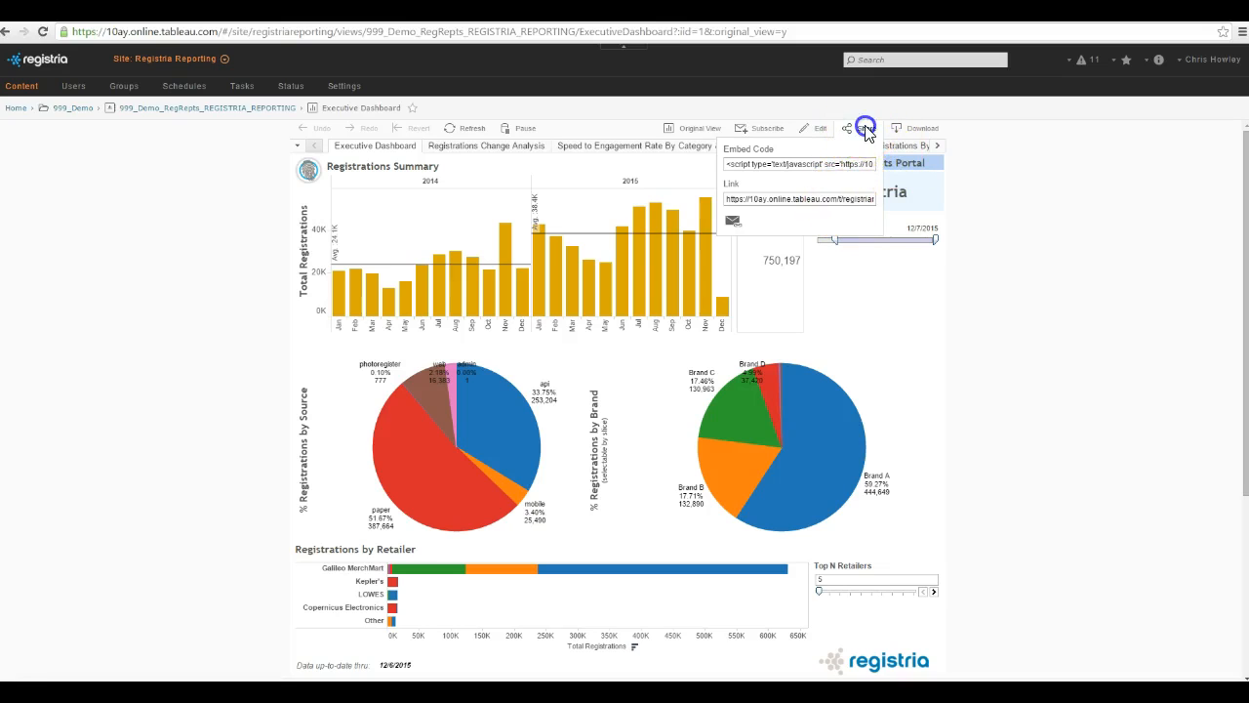
- Examine the download formats available for the Executive Dashboard, and close the list
{"action": "left_click", "coordinate": [920, 130]}
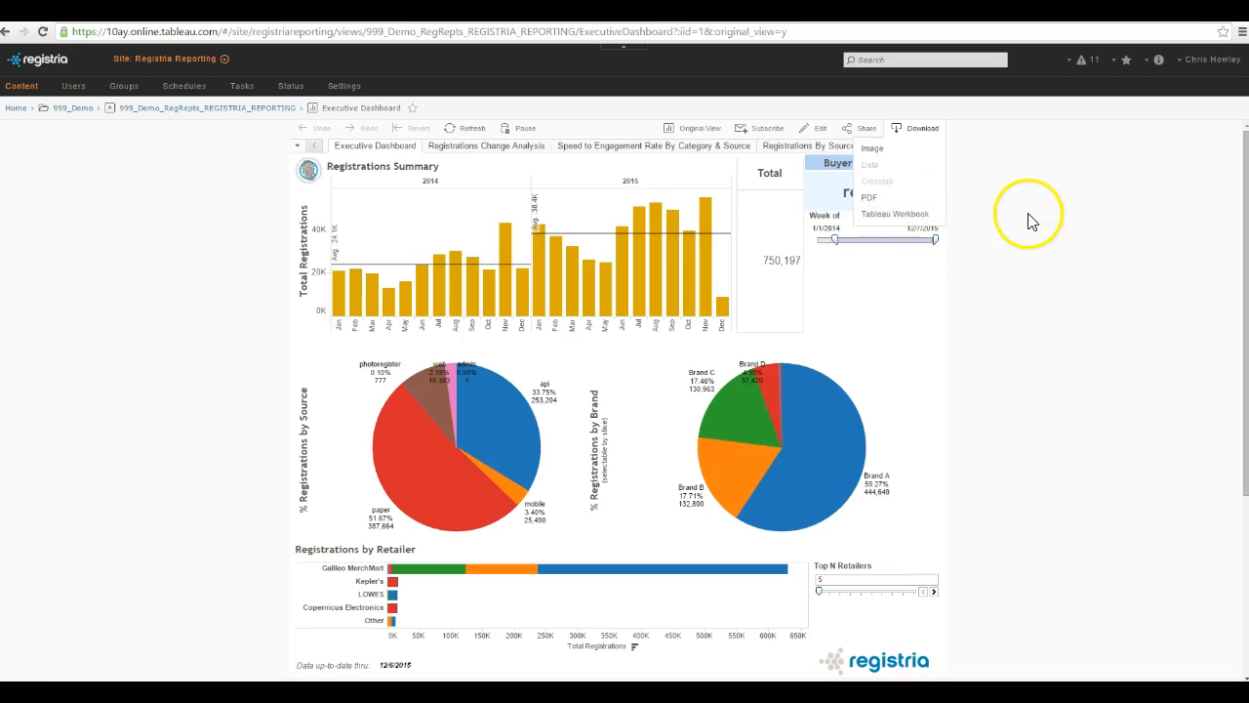
{"action": "left_click", "coordinate": [1064, 265]}
{"action": "left_click", "coordinate": [912, 128]}
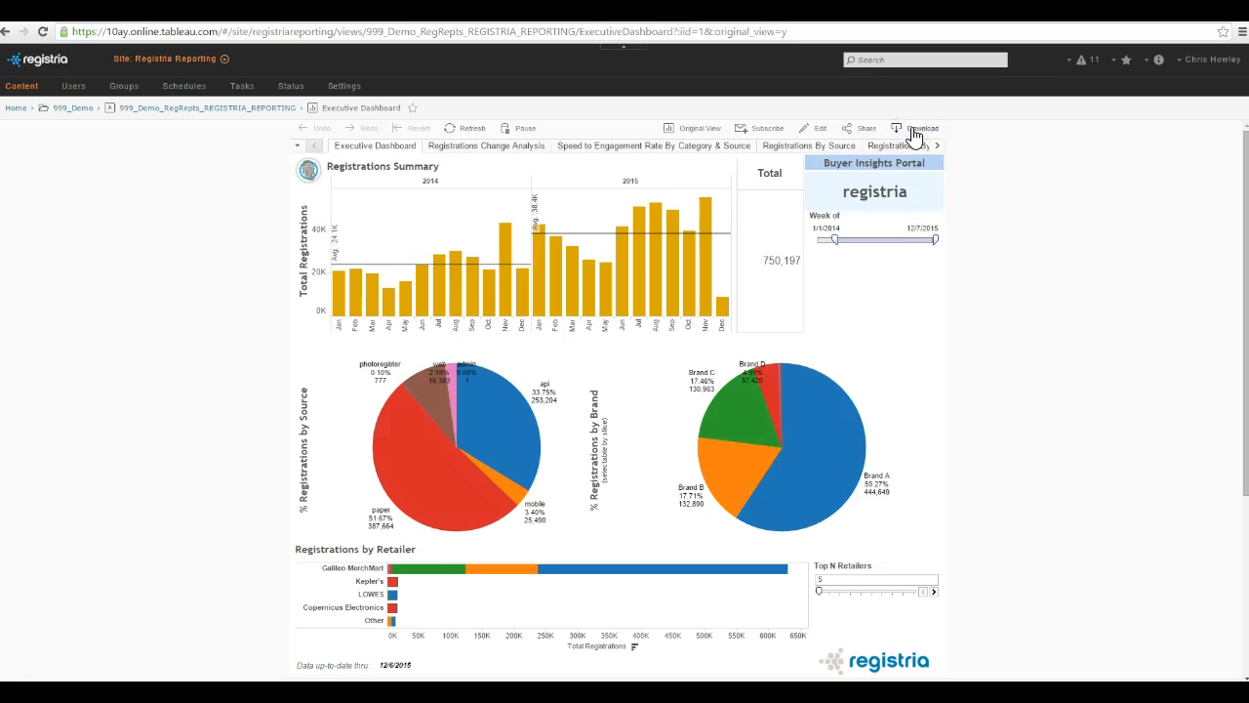